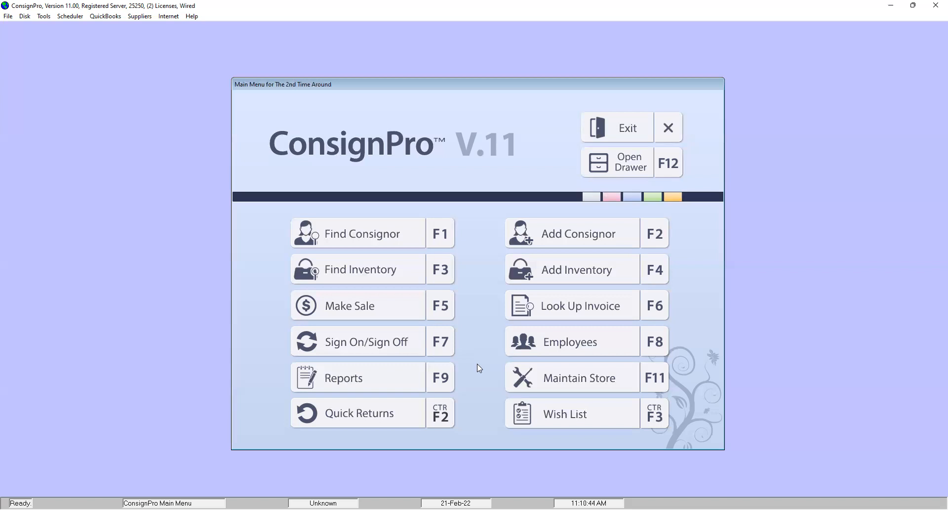
# - Open the Womens Pricing DB from the store's list maintenance
pyautogui.click(598, 383)
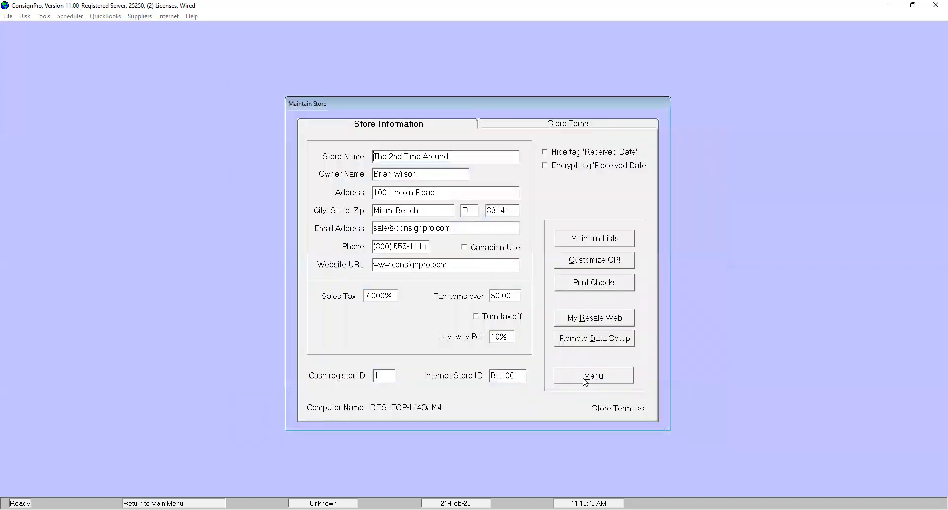
pyautogui.click(578, 241)
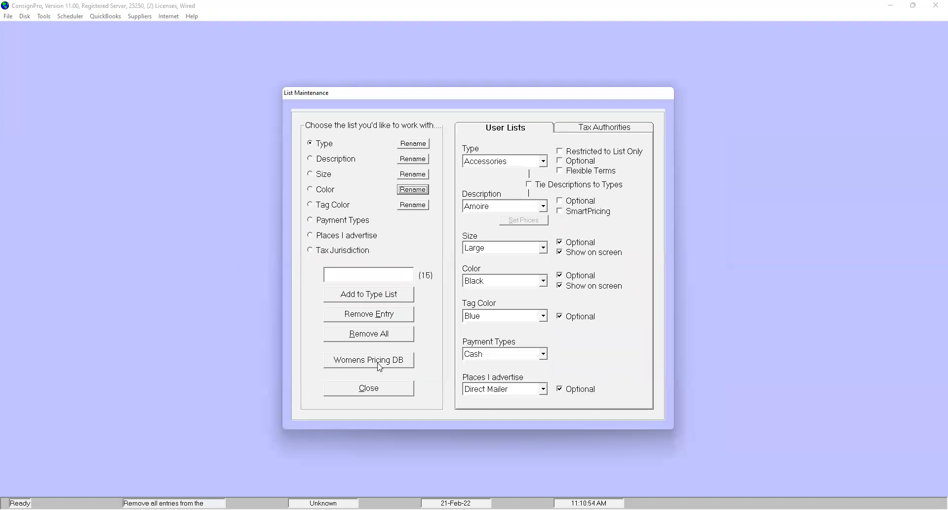
pyautogui.click(392, 365)
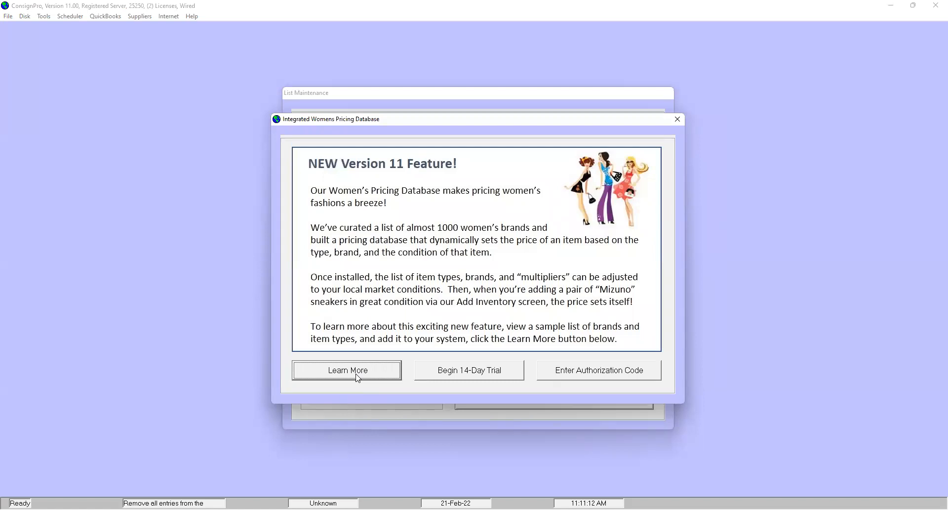
# - Install the 14-day trial of the Women's Pricing Database, declining tag color use and replacing the current lists with the supplied ones
pyautogui.click(473, 376)
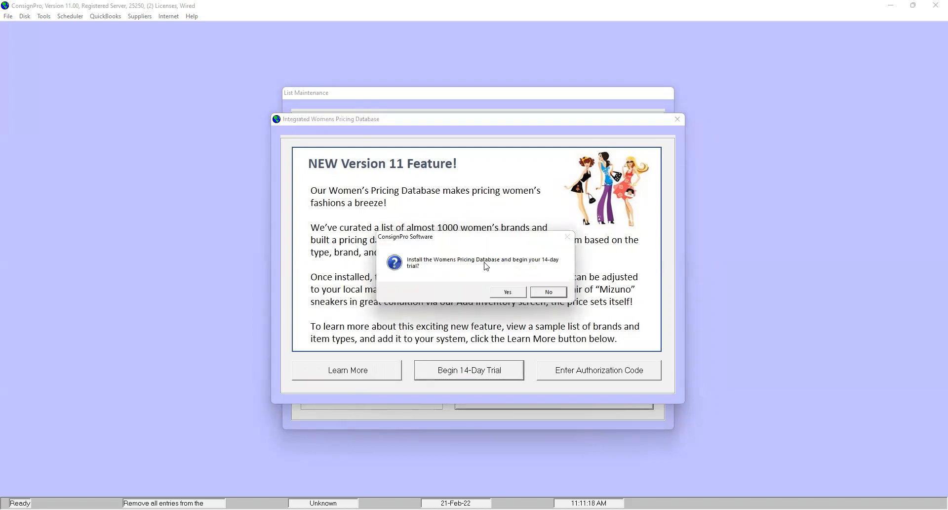
pyautogui.click(507, 295)
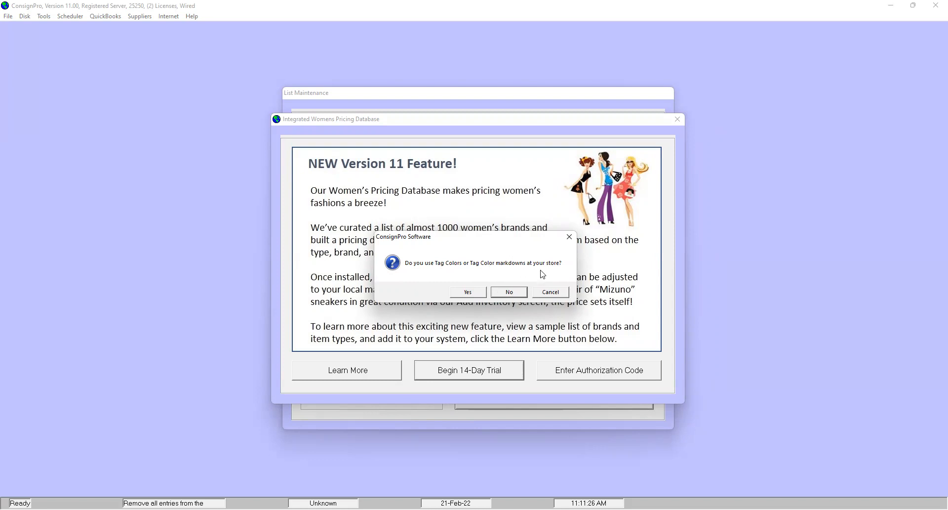
pyautogui.click(511, 293)
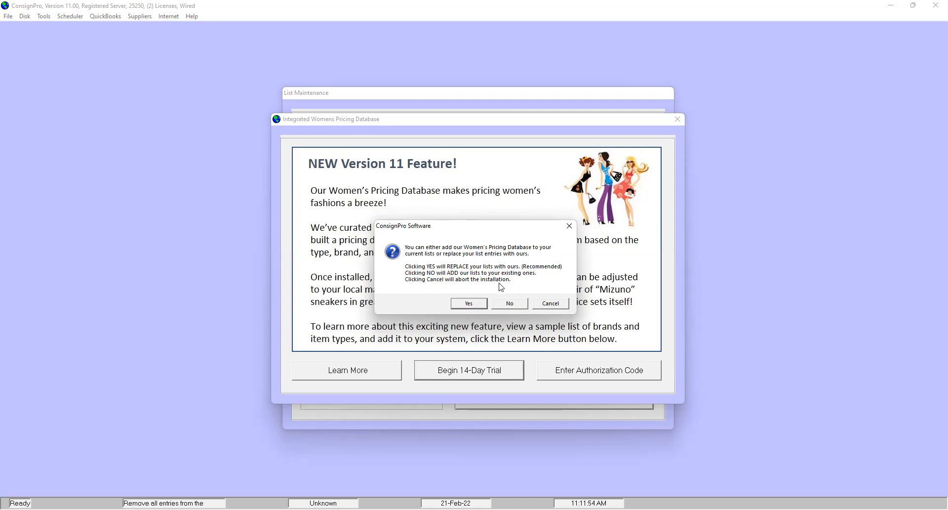
pyautogui.click(470, 304)
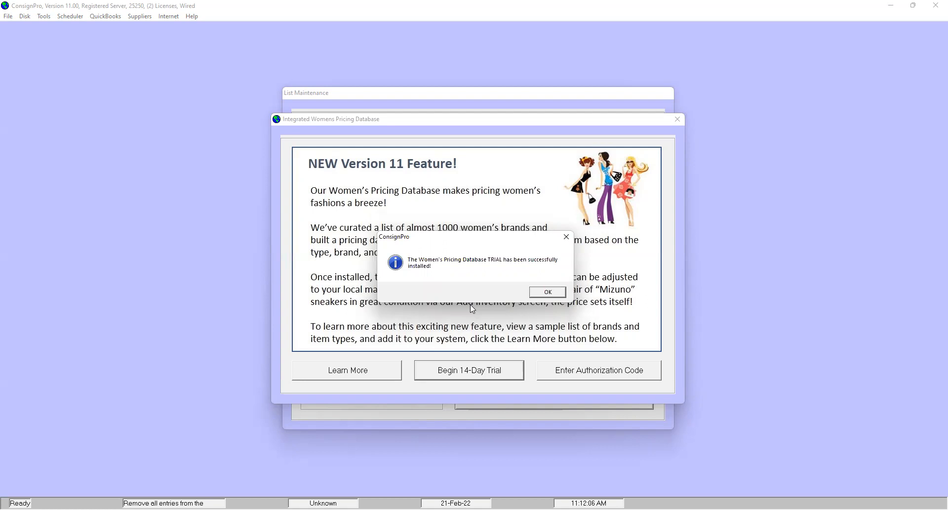
pyautogui.click(547, 292)
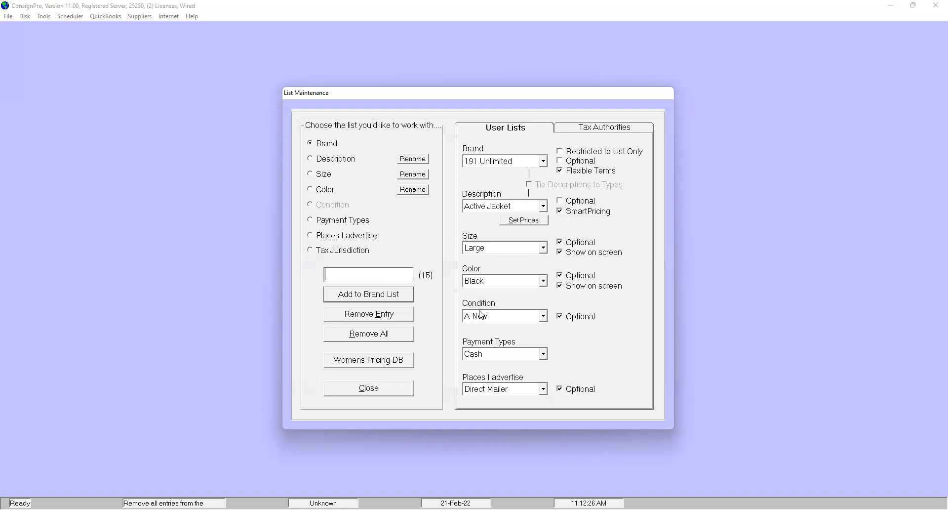
# - Review the entries in the Condition and Description lists
pyautogui.click(496, 320)
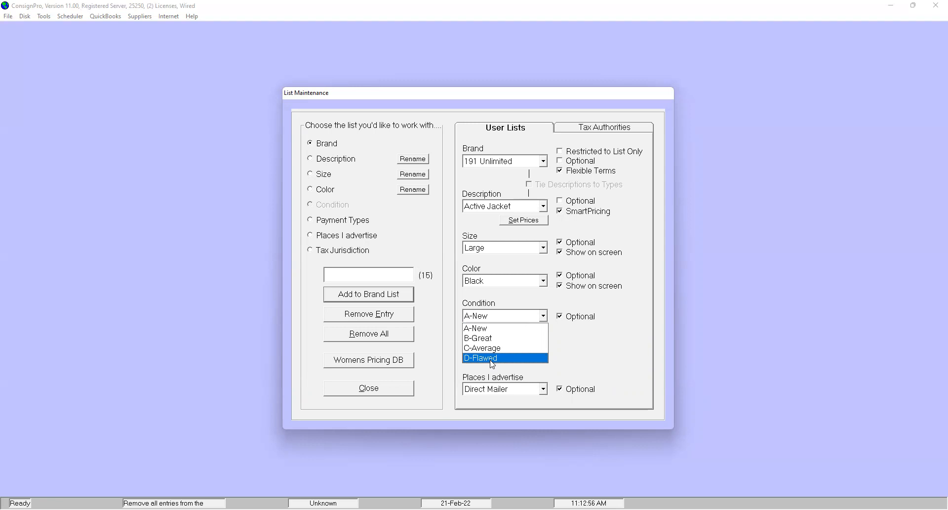
pyautogui.click(482, 222)
pyautogui.click(487, 207)
pyautogui.moveTo(546, 229)
pyautogui.mouseDown()
pyautogui.moveTo(547, 280)
pyautogui.moveTo(555, 242)
pyautogui.mouseUp()
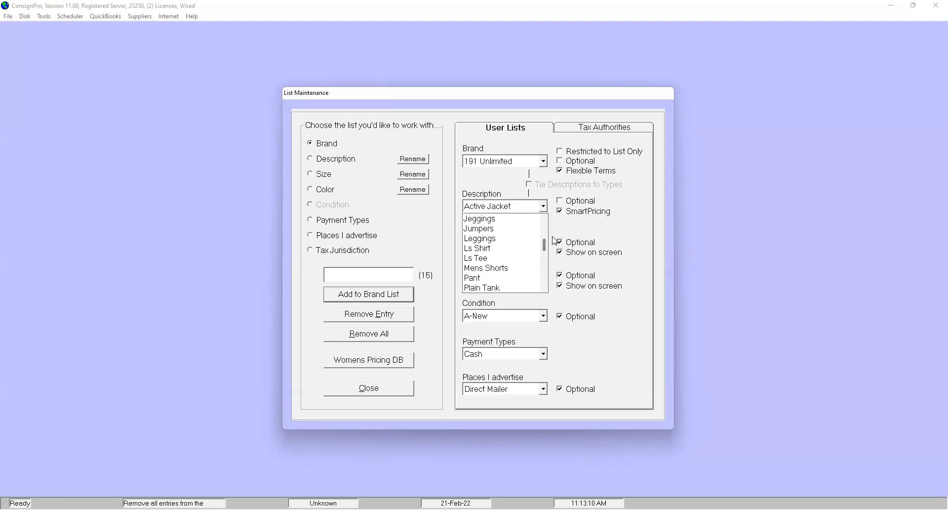
# - Browse the Brand list and view the terms and brand adjustment for 2B Bebe, leaving them unsaved
pyautogui.click(493, 166)
pyautogui.click(492, 166)
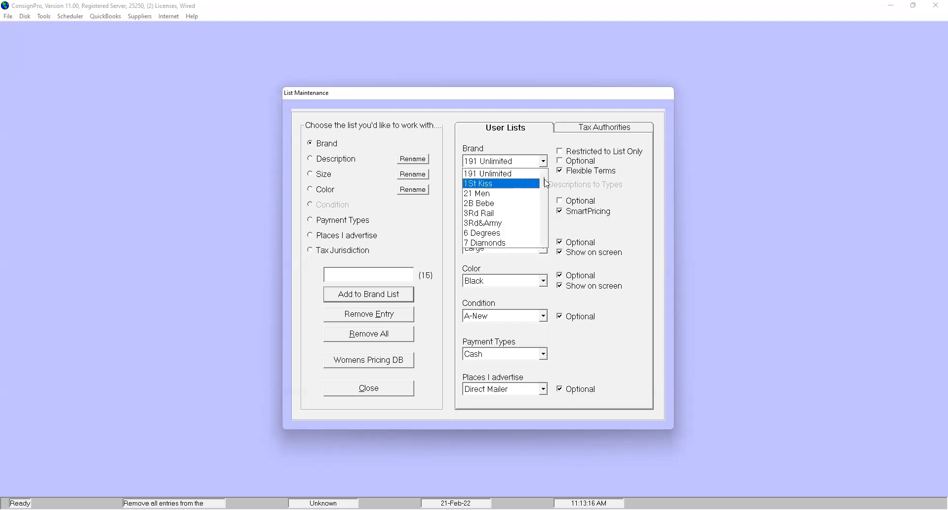
pyautogui.moveTo(546, 183)
pyautogui.mouseDown()
pyautogui.moveTo(546, 233)
pyautogui.moveTo(548, 175)
pyautogui.mouseUp()
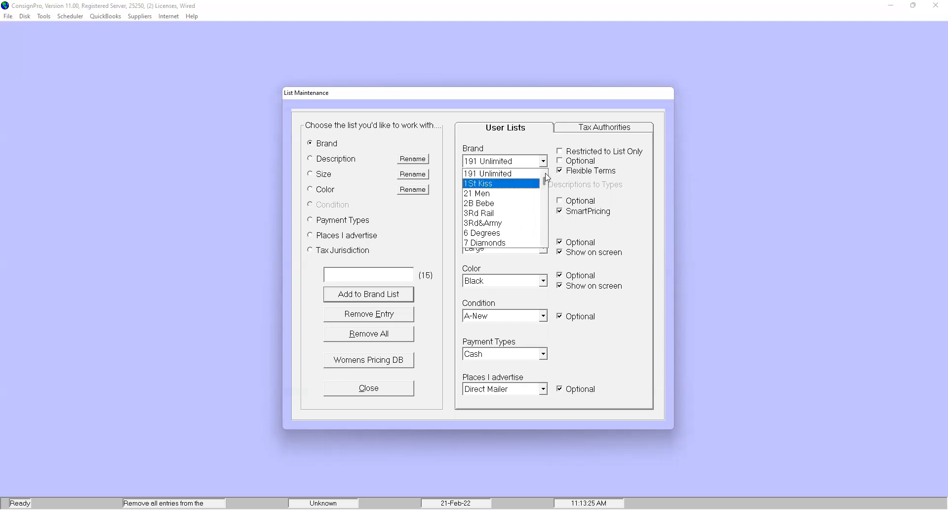
pyautogui.click(502, 203)
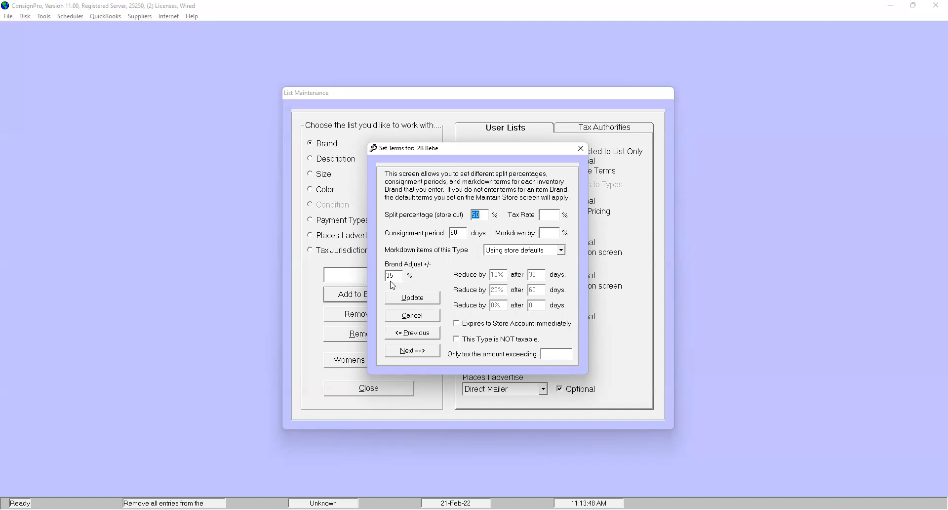
pyautogui.click(405, 316)
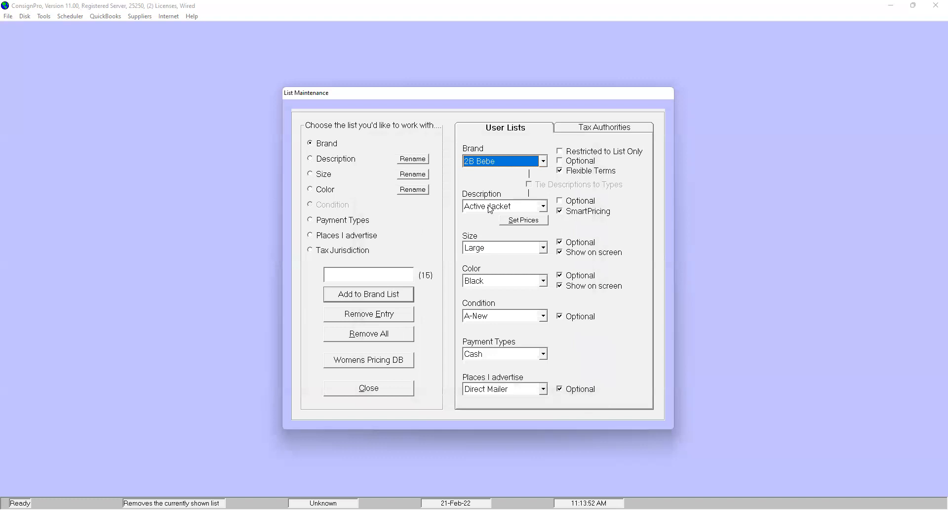
# - Select the Ls Tee description and open the SmartPricing setup
pyautogui.click(490, 208)
pyautogui.moveTo(544, 230); pyautogui.dragTo(543, 250)
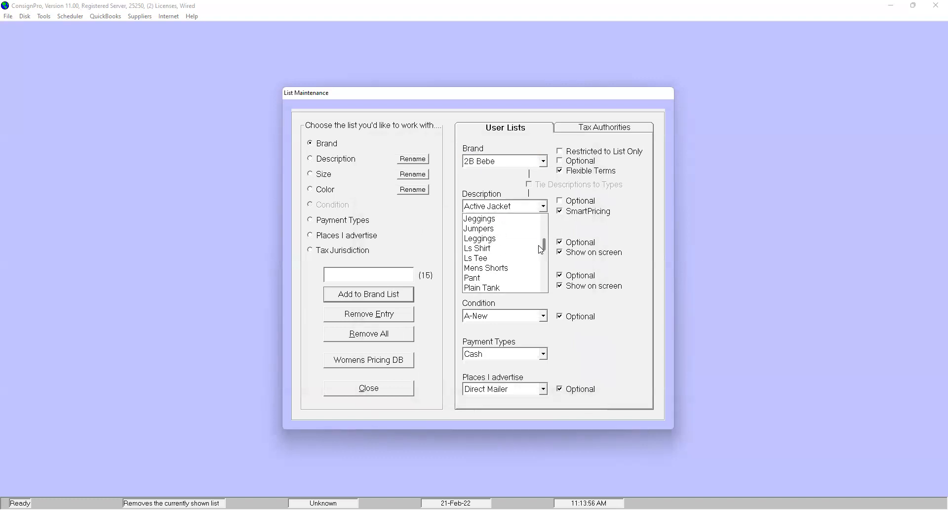
pyautogui.click(498, 259)
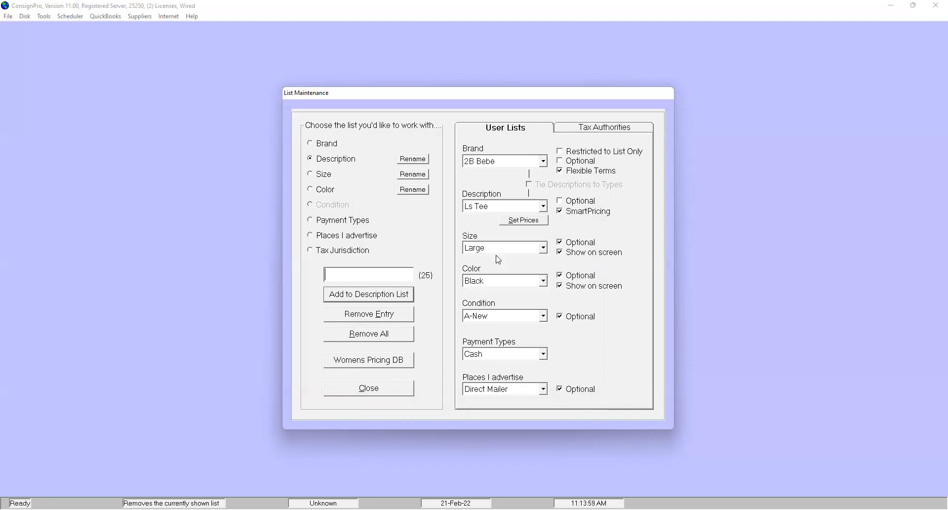
pyautogui.click(519, 222)
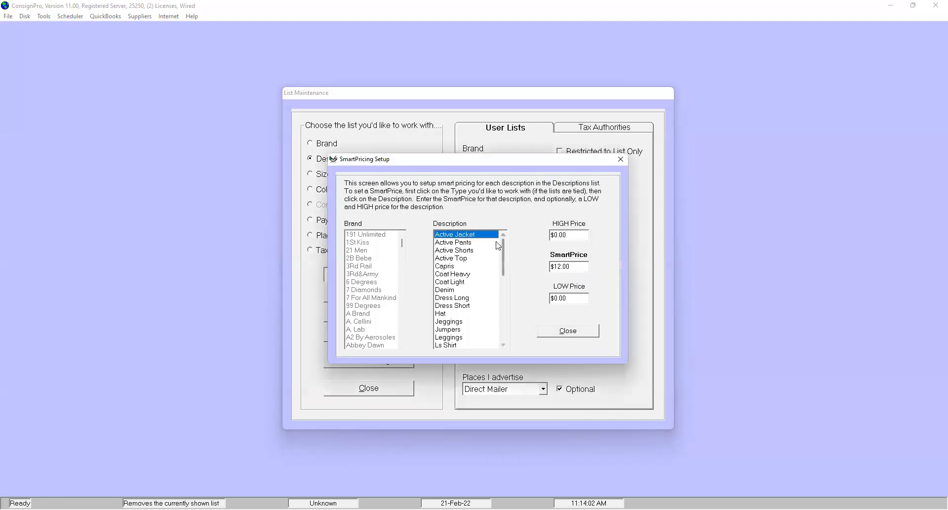
# - Check the SmartPrices of several purse, shoe and shorts descriptions
pyautogui.moveTo(505, 254); pyautogui.dragTo(487, 226)
pyautogui.moveTo(506, 268); pyautogui.dragTo(500, 307)
pyautogui.click(463, 297)
pyautogui.click(459, 274)
pyautogui.click(458, 259)
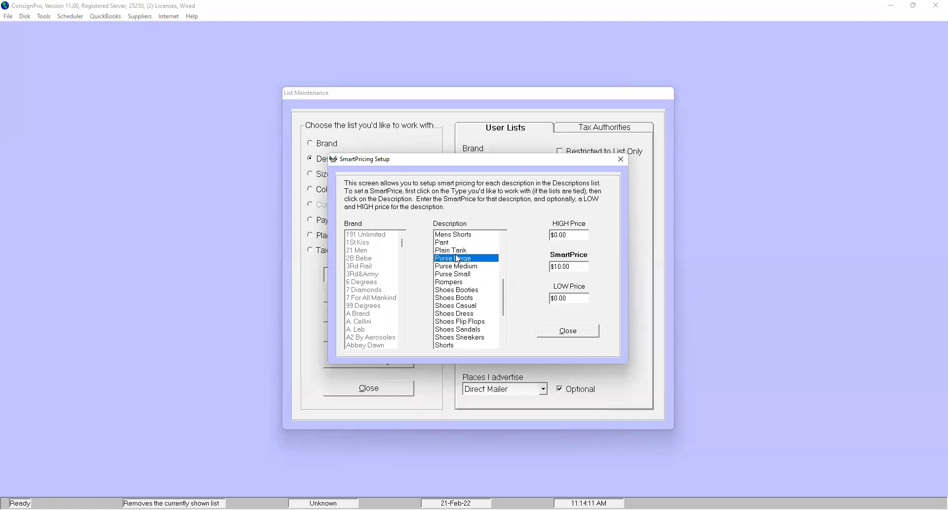
pyautogui.click(453, 283)
pyautogui.click(451, 307)
pyautogui.click(450, 330)
pyautogui.click(447, 346)
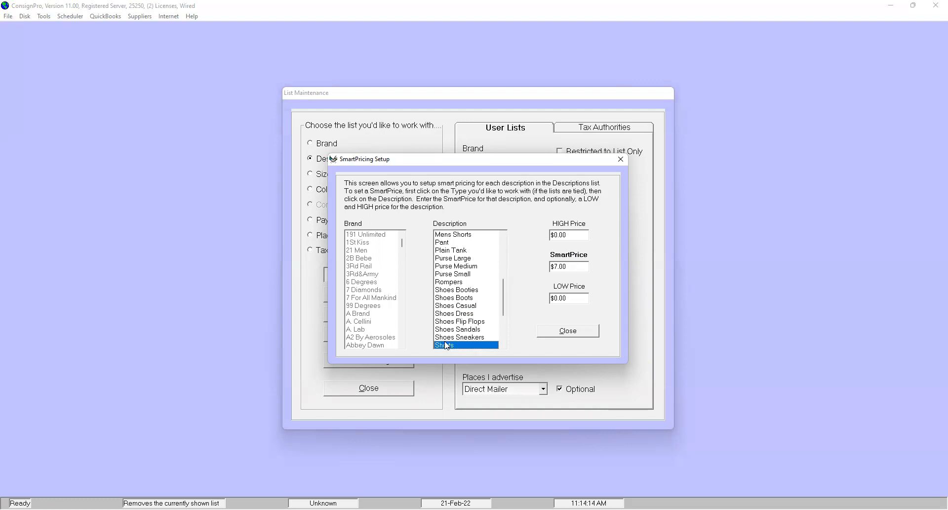
pyautogui.click(449, 314)
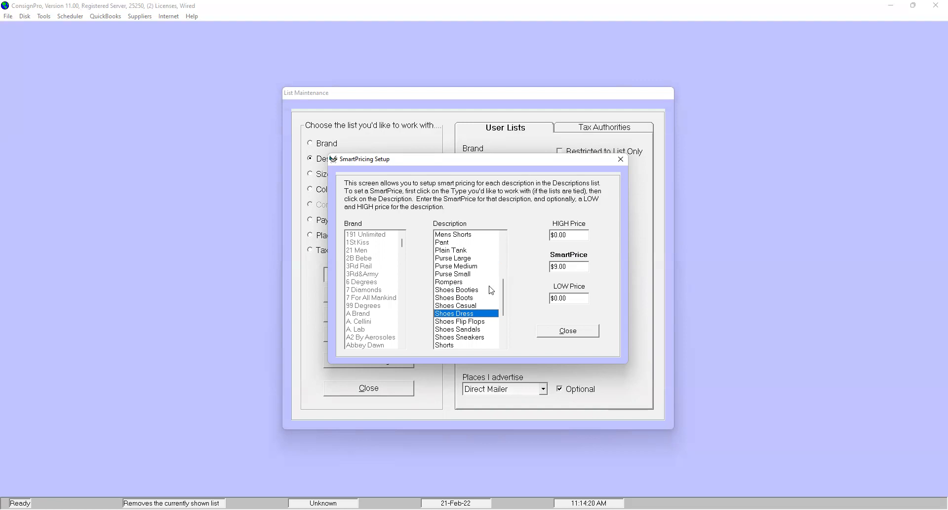
# - Check the SmartPrices for Plain Tank and Dress Long, and close the pricing setup and list maintenance
pyautogui.click(468, 251)
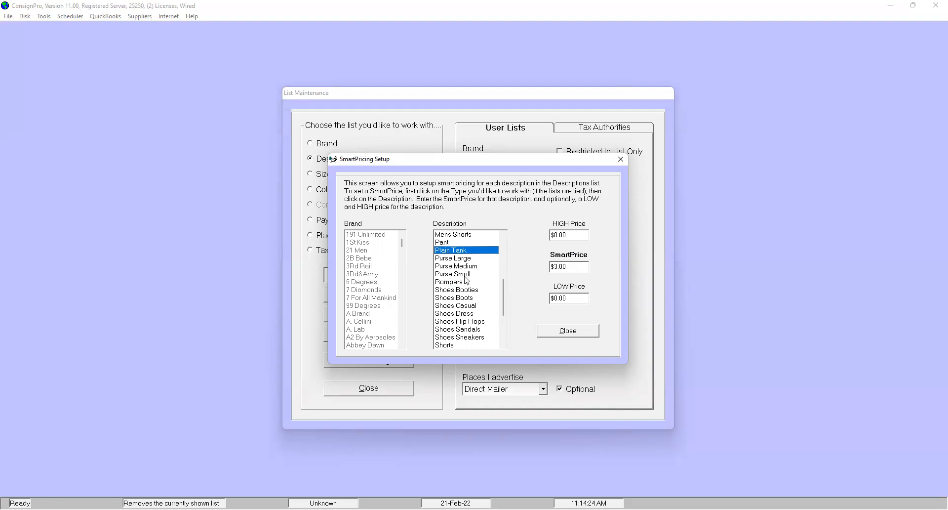
pyautogui.click(503, 262)
pyautogui.click(459, 285)
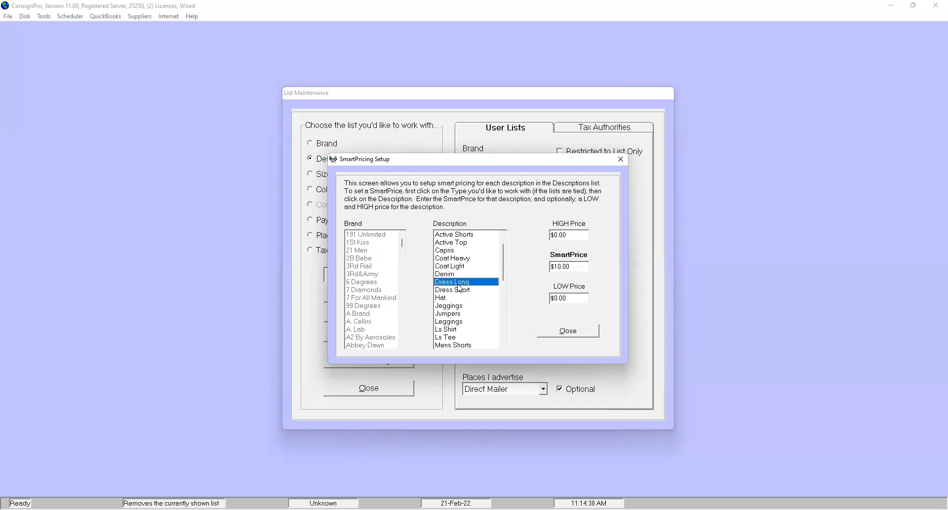
pyautogui.click(549, 330)
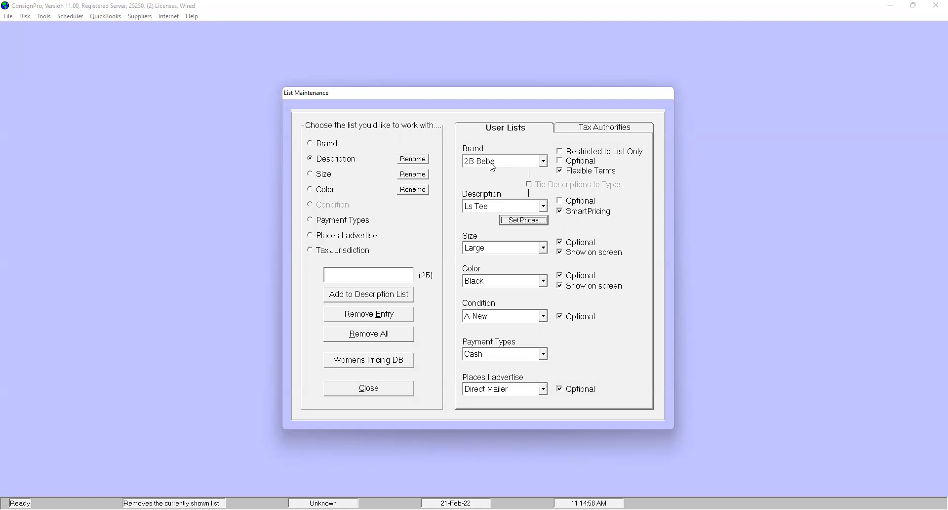
pyautogui.click(394, 387)
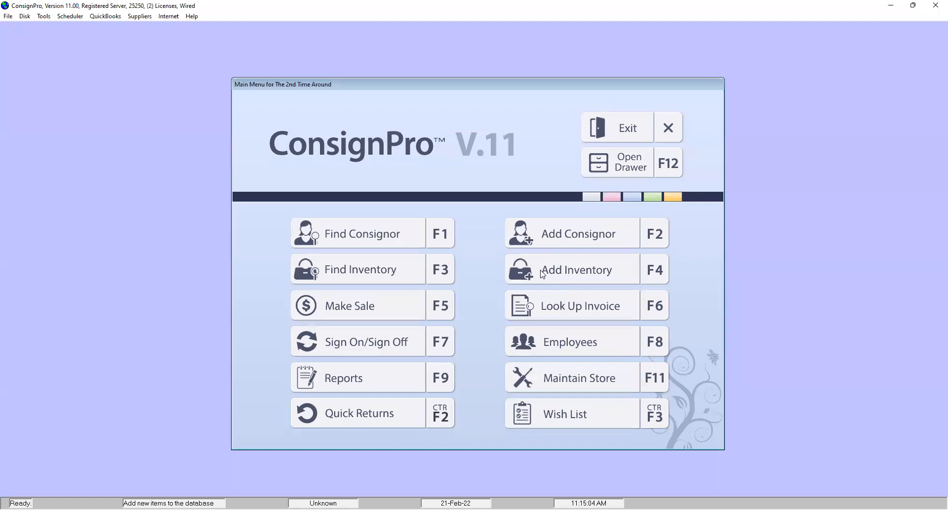
pyautogui.click(538, 277)
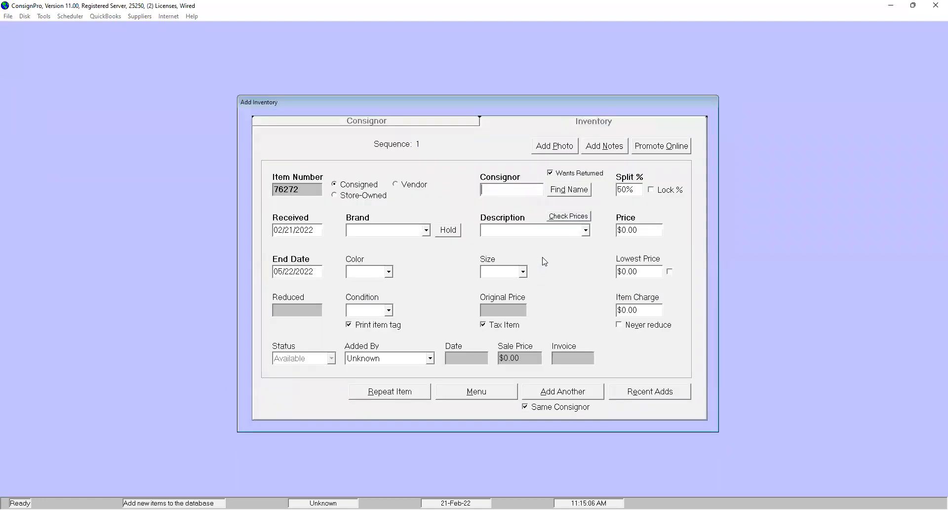
pyautogui.write('w')
pyautogui.click(518, 210)
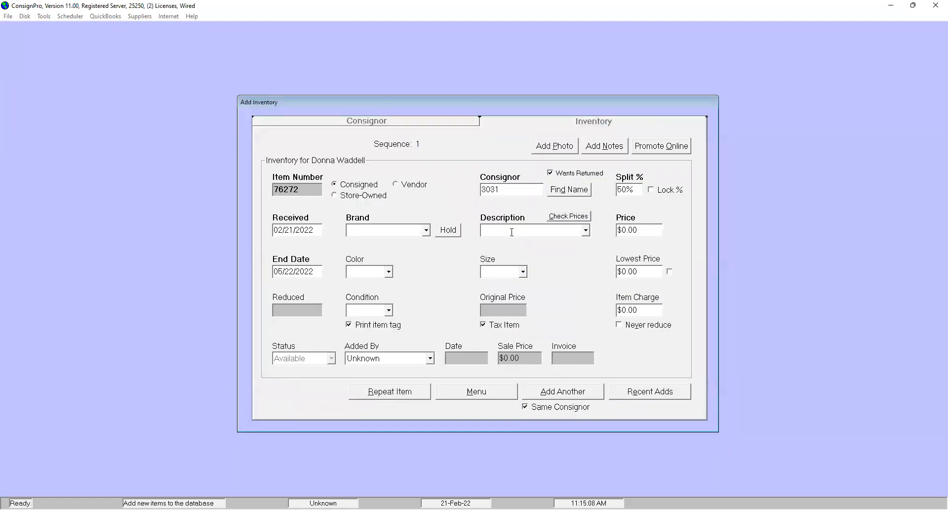
pyautogui.write('dre')
pyautogui.click(457, 391)
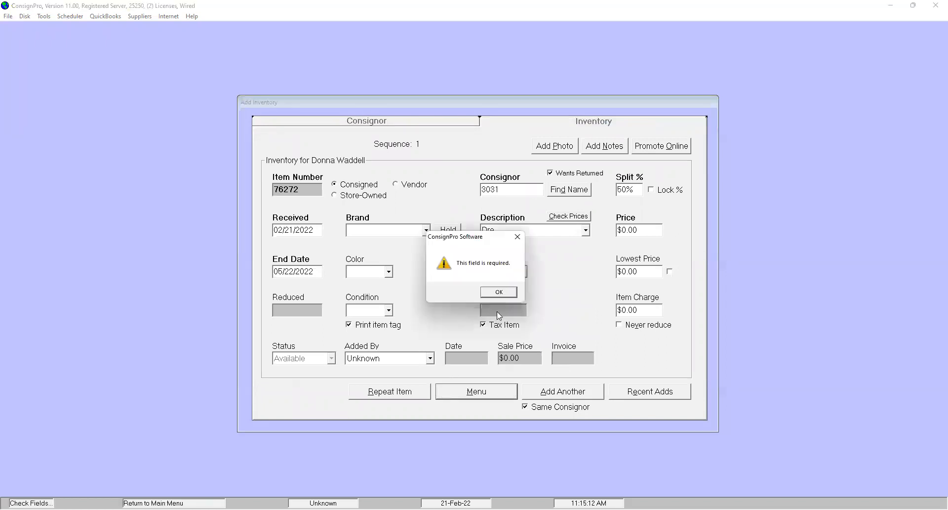
pyautogui.click(498, 293)
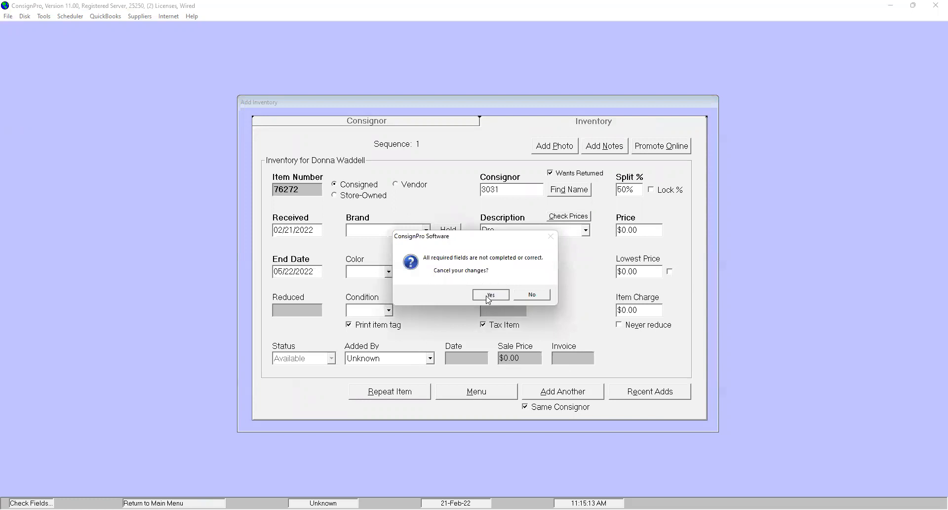
pyautogui.click(488, 297)
# - Enable inventory smart list selection in the store's inventory settings, save the settings and return to the main menu
pyautogui.click(552, 374)
pyautogui.click(575, 266)
pyautogui.click(449, 129)
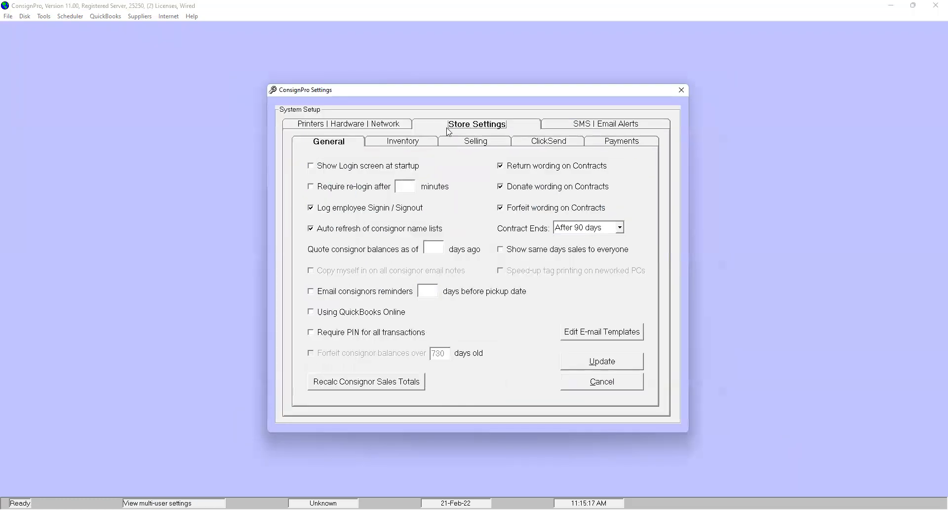
pyautogui.click(404, 144)
pyautogui.click(370, 212)
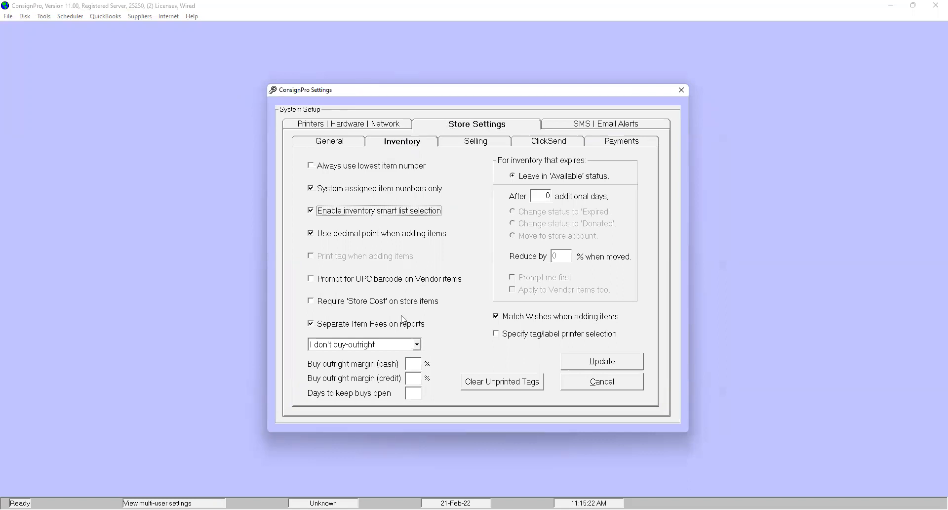
pyautogui.click(577, 363)
pyautogui.click(568, 374)
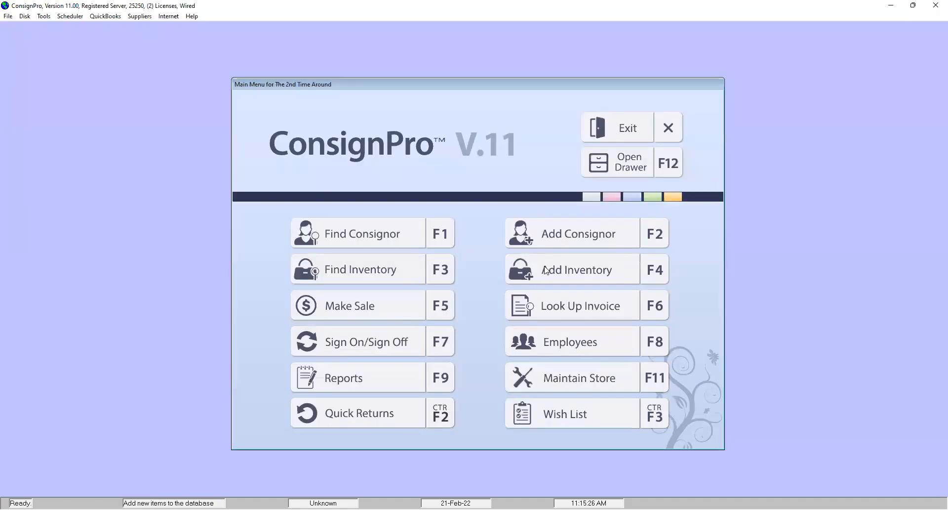
# - Start a new inventory item using the consignor's number, with description Dress Long and brand 2B Bebe
pyautogui.click(546, 269)
pyautogui.write('2831')
pyautogui.press('Return')
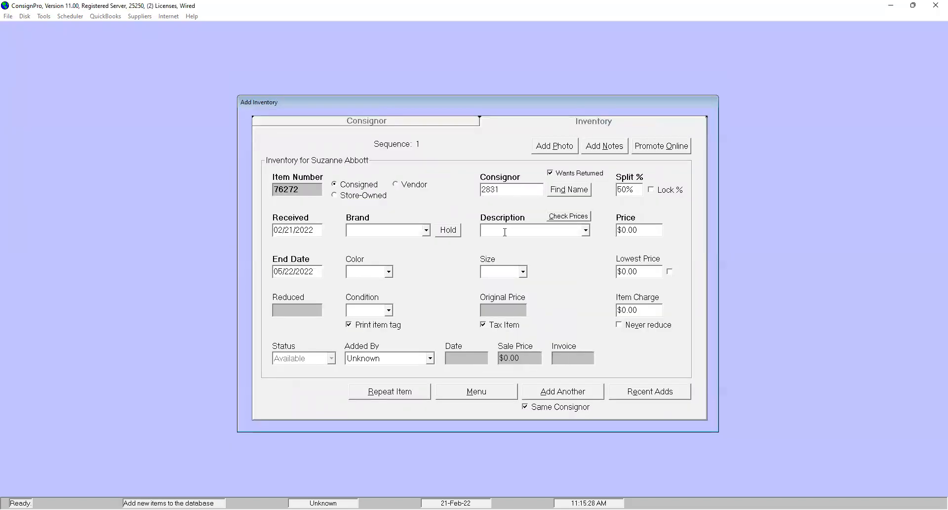
pyautogui.write('Dress Long')
pyautogui.press('Tab')
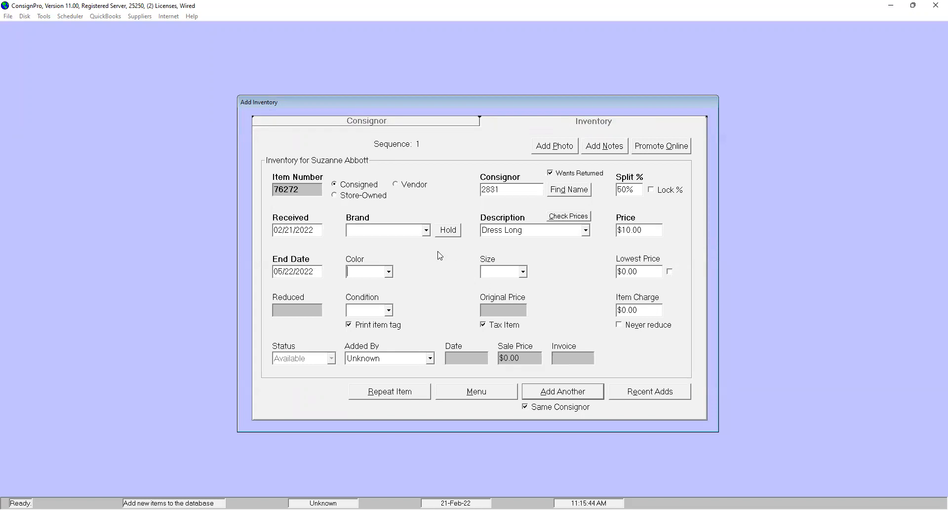
pyautogui.click(427, 231)
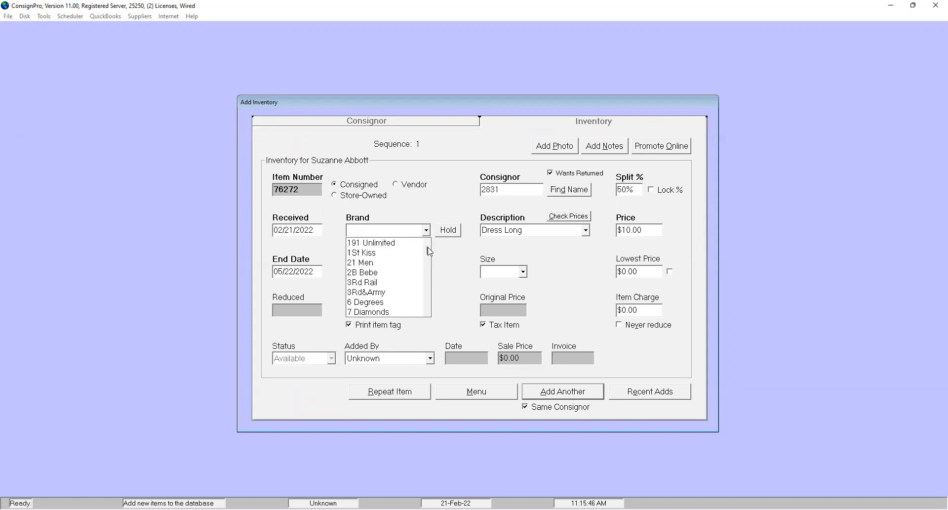
pyautogui.click(392, 273)
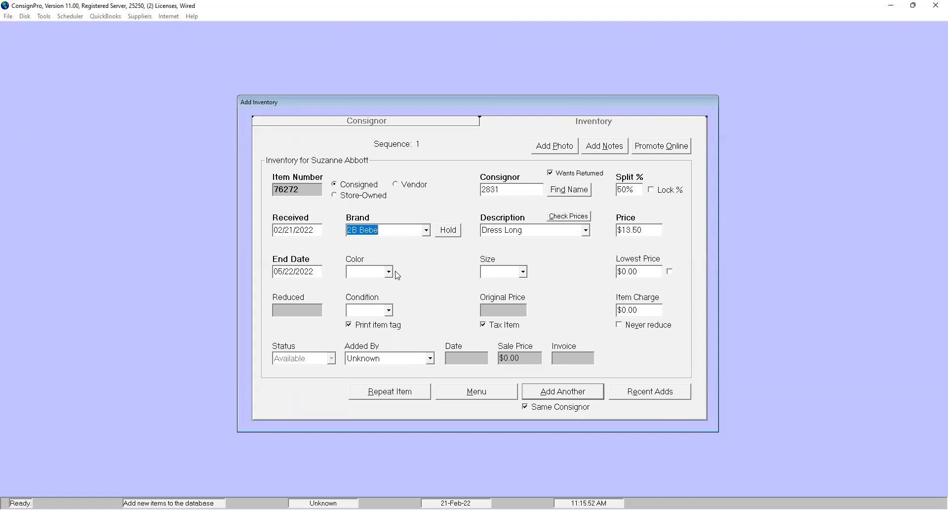
# - Try the A-New condition and the C-Average condition on the Dress Long item to compare the resulting prices
pyautogui.click(390, 310)
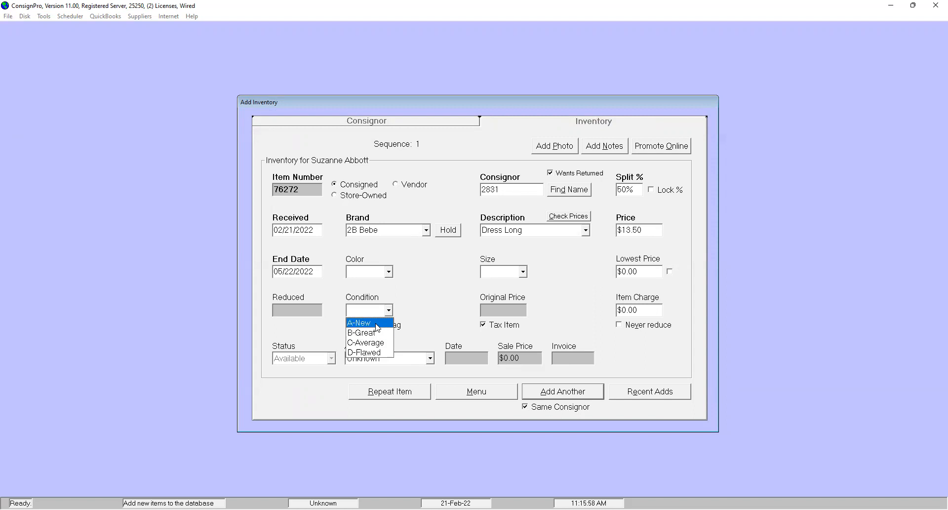
pyautogui.click(377, 323)
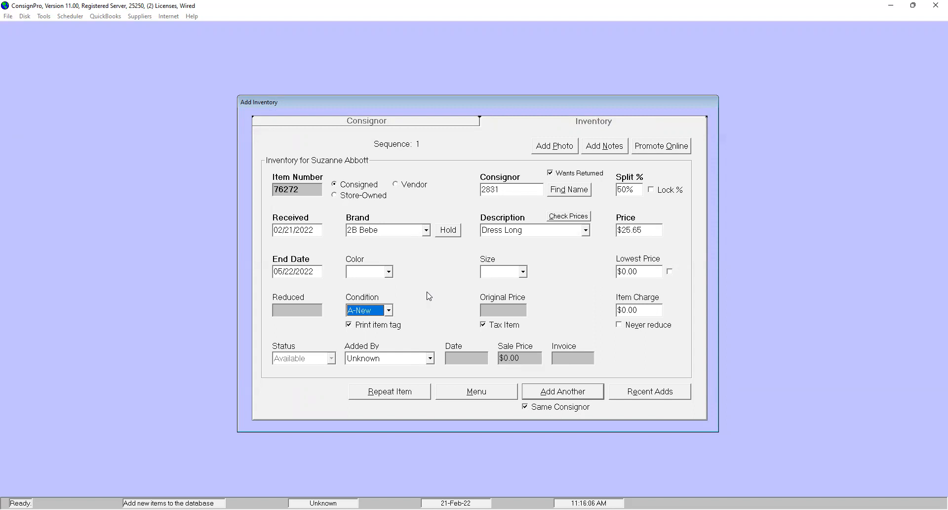
pyautogui.click(389, 310)
pyautogui.click(371, 342)
# - Try the brands 7 For All Manki and Abbey Dawn on the item to compare the resulting prices
pyautogui.click(426, 230)
pyautogui.click(400, 293)
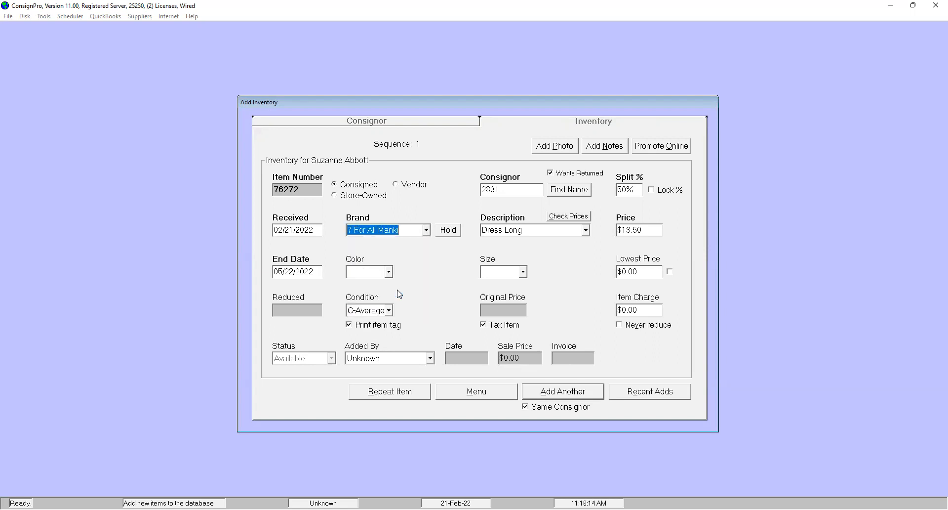
pyautogui.click(426, 231)
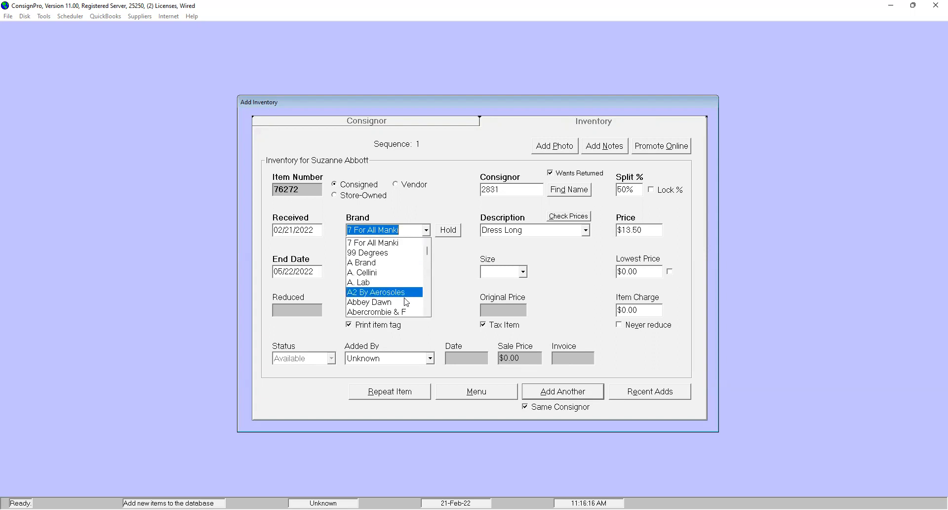
pyautogui.click(405, 302)
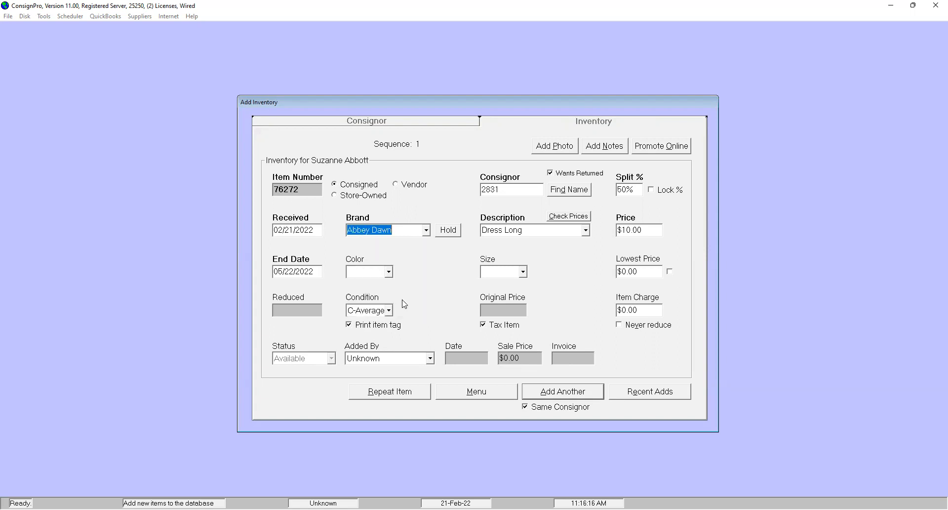
# - Set the item's brand to Alfani and its condition to A-New
pyautogui.click(427, 230)
pyautogui.scroll(-5, 428, 267)
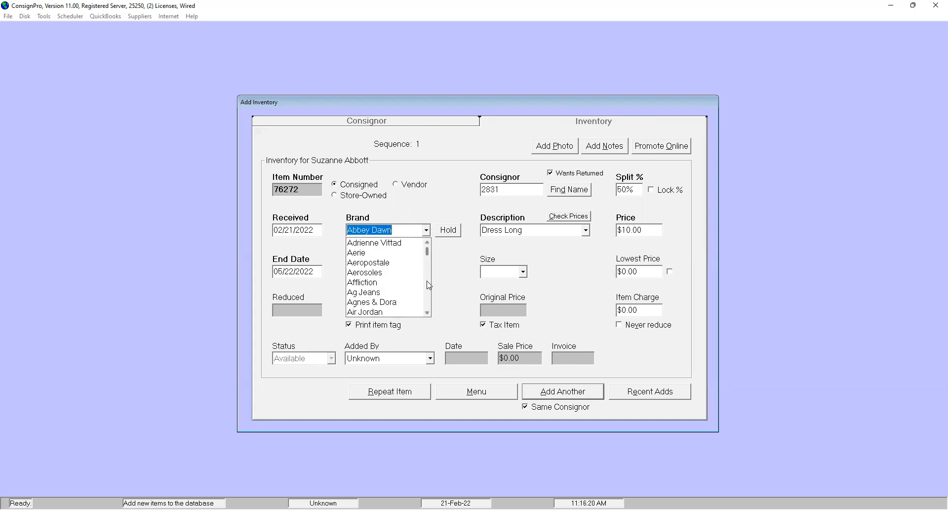
pyautogui.click(408, 283)
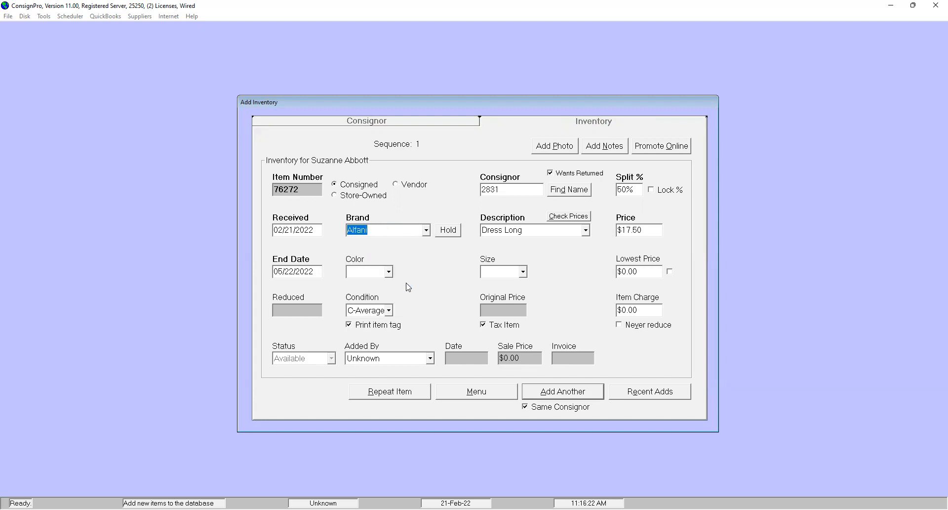
pyautogui.click(389, 310)
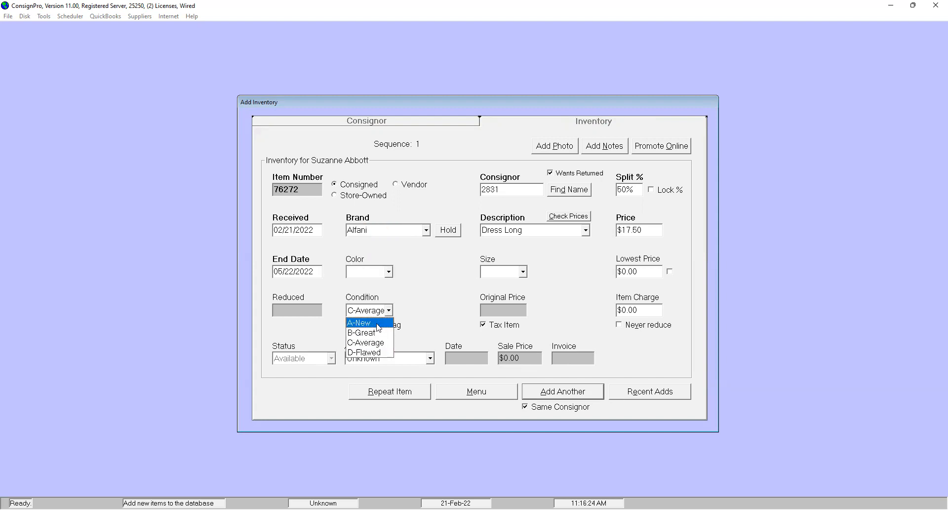
pyautogui.click(377, 324)
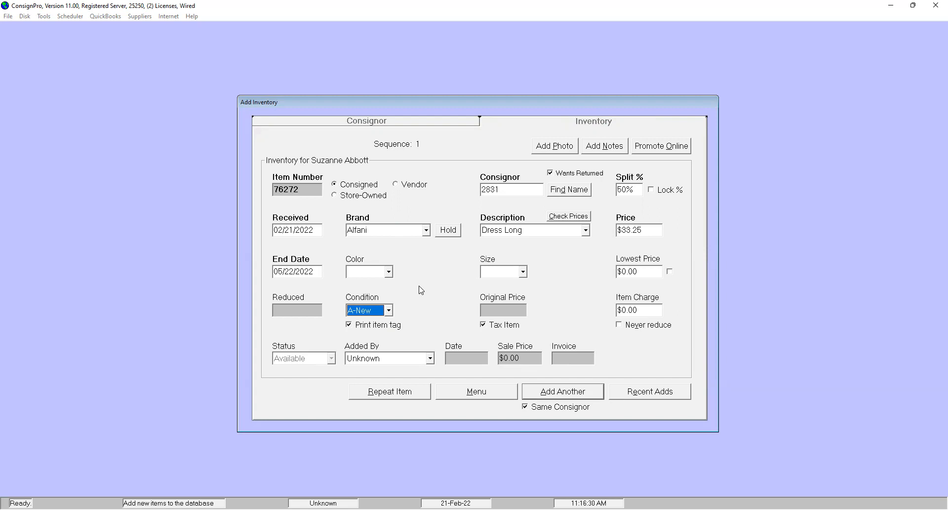
# - Override the item's price with $33.95 and leave the inventory entry for the main menu
pyautogui.click(651, 231)
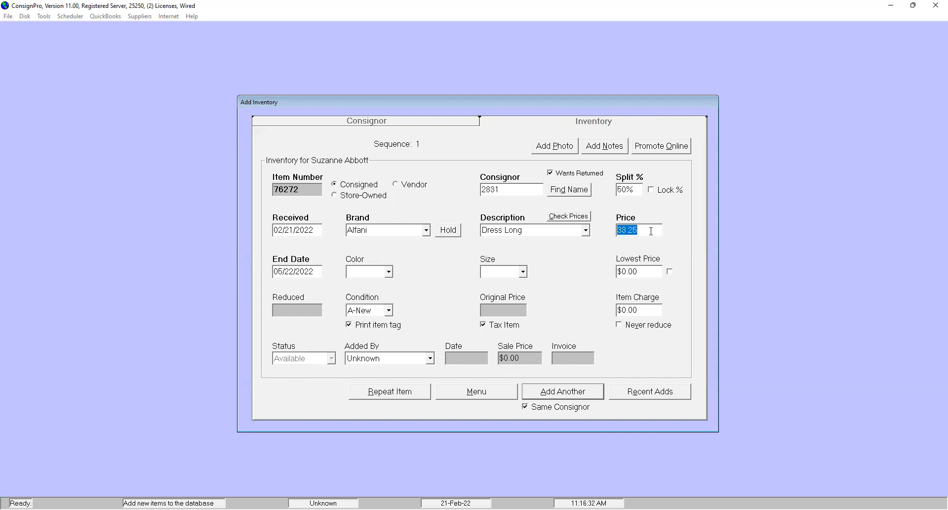
pyautogui.write('339.9')
pyautogui.press('BackSpace')
pyautogui.press('BackSpace')
pyautogui.press('BackSpace')
pyautogui.write('95')
pyautogui.press('Tab')
pyautogui.click(483, 393)
pyautogui.click(477, 293)
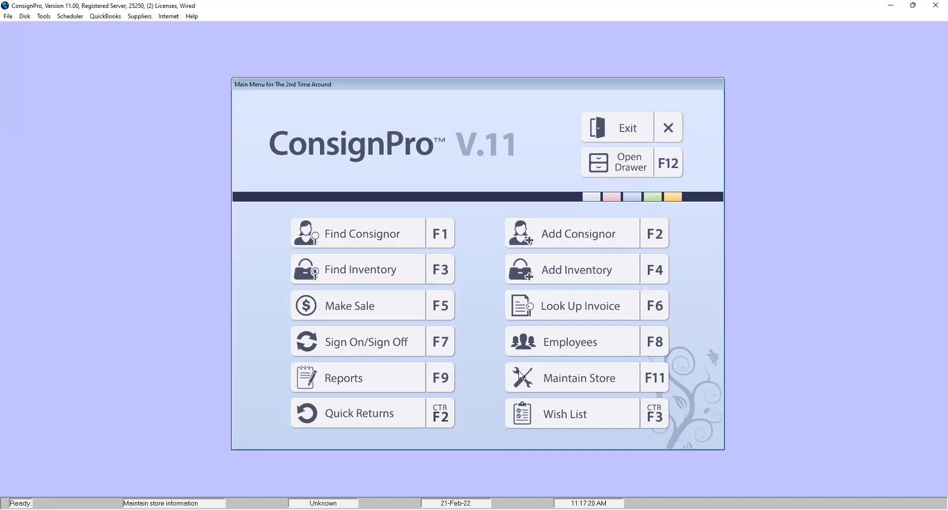
# - Quit the Women's Pricing Database trial from the store's list maintenance and confirm restoring the previous lists
pyautogui.click(556, 382)
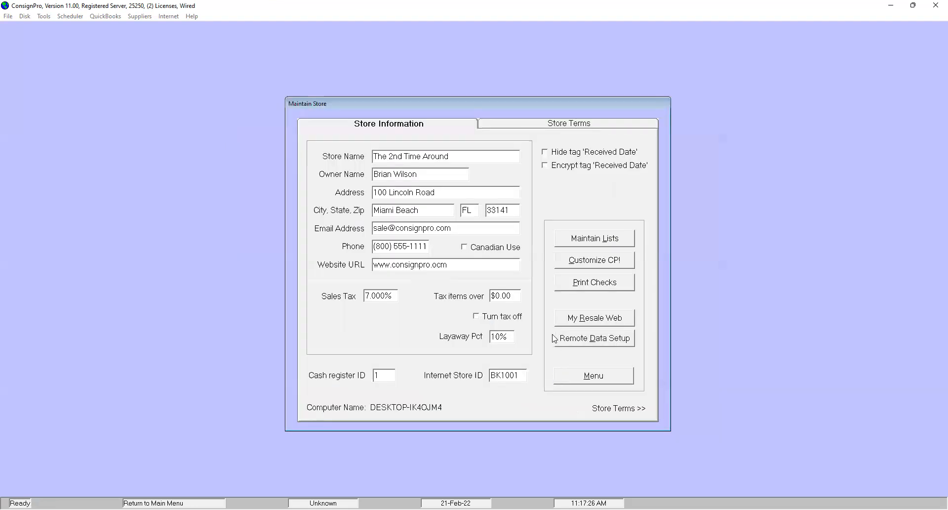
pyautogui.click(575, 242)
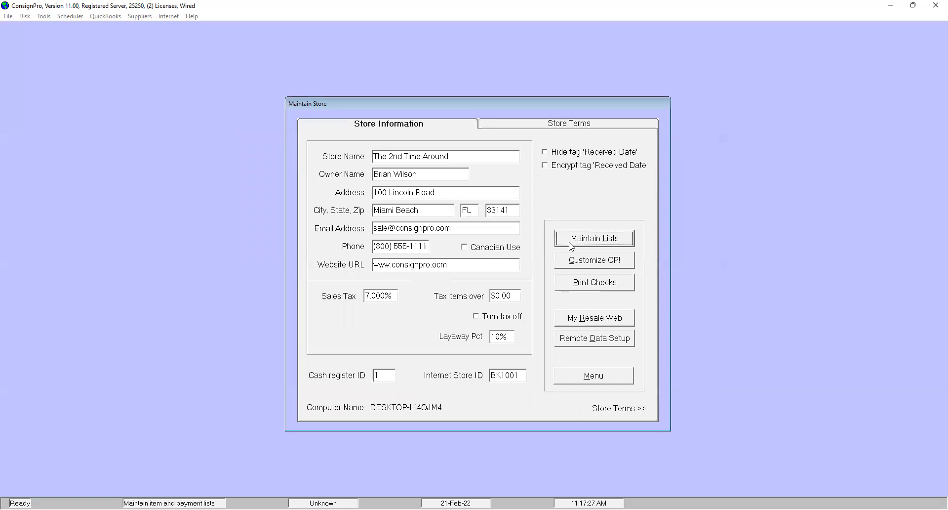
pyautogui.click(381, 366)
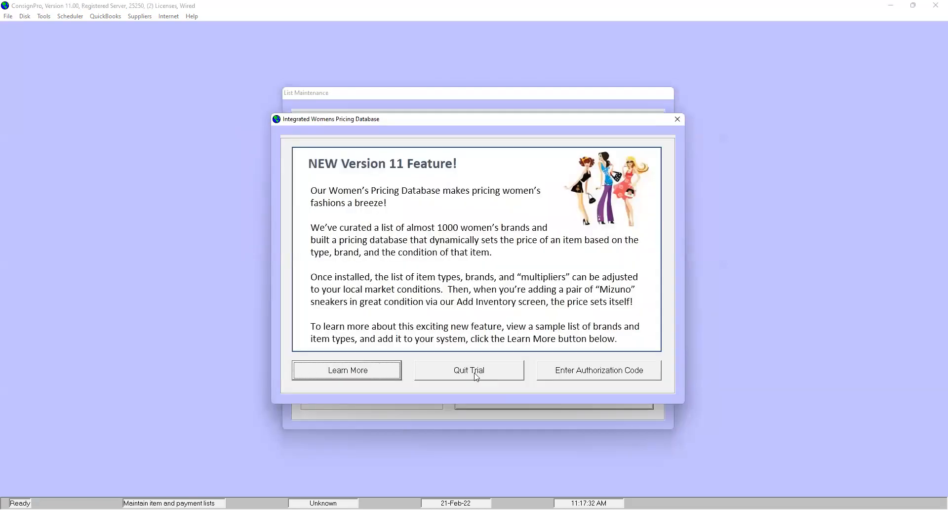
pyautogui.click(477, 377)
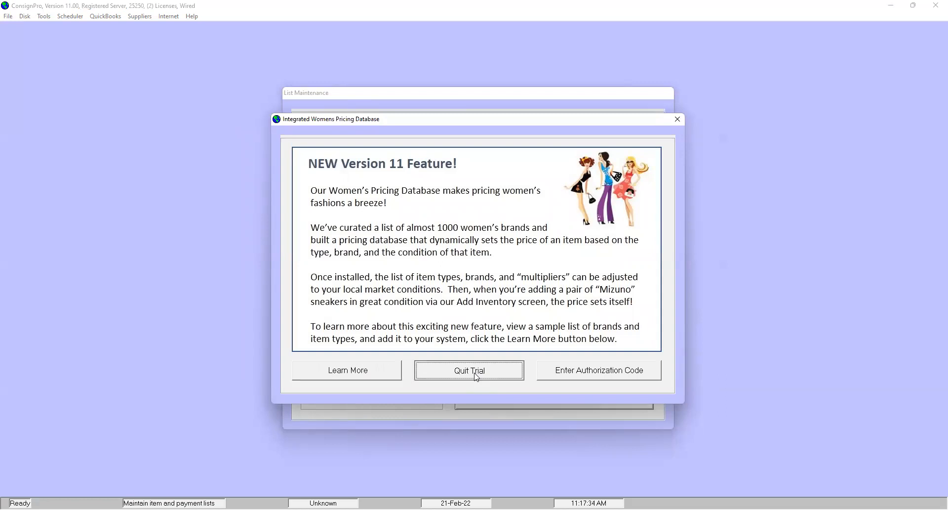
pyautogui.click(483, 293)
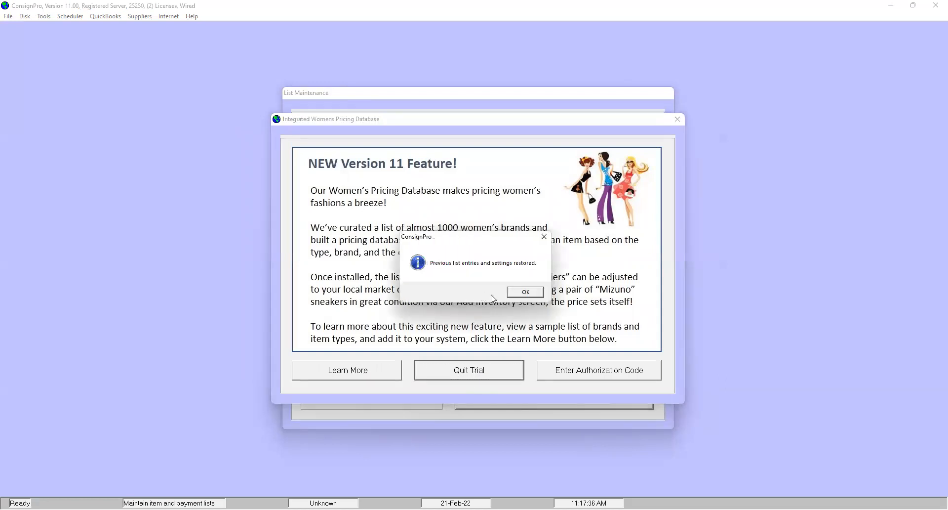
pyautogui.click(526, 299)
# - Check the entries of the item Type list, close list maintenance and return to the main menu
pyautogui.click(543, 161)
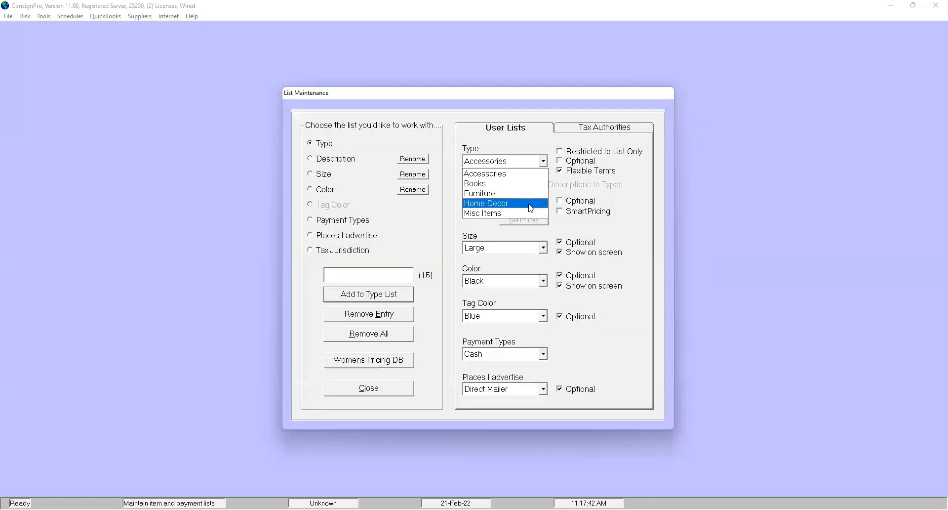
pyautogui.click(670, 217)
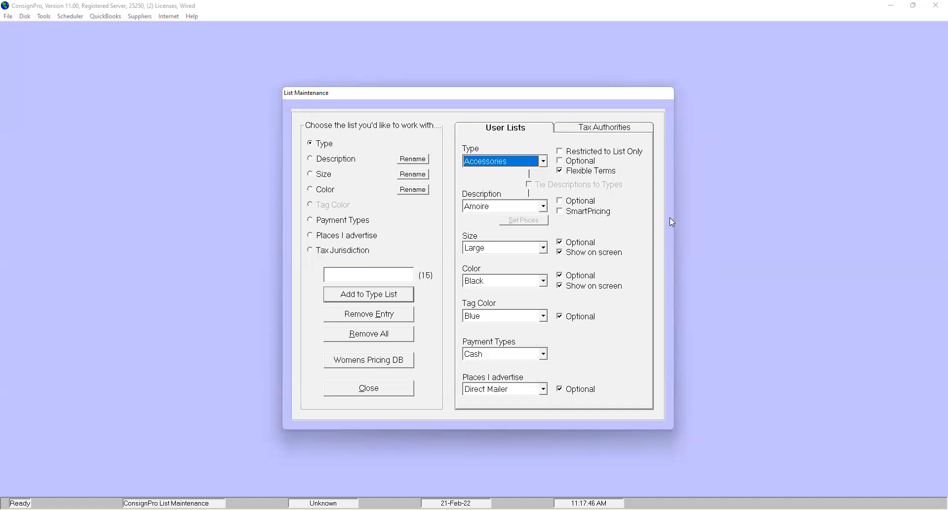
pyautogui.click(385, 396)
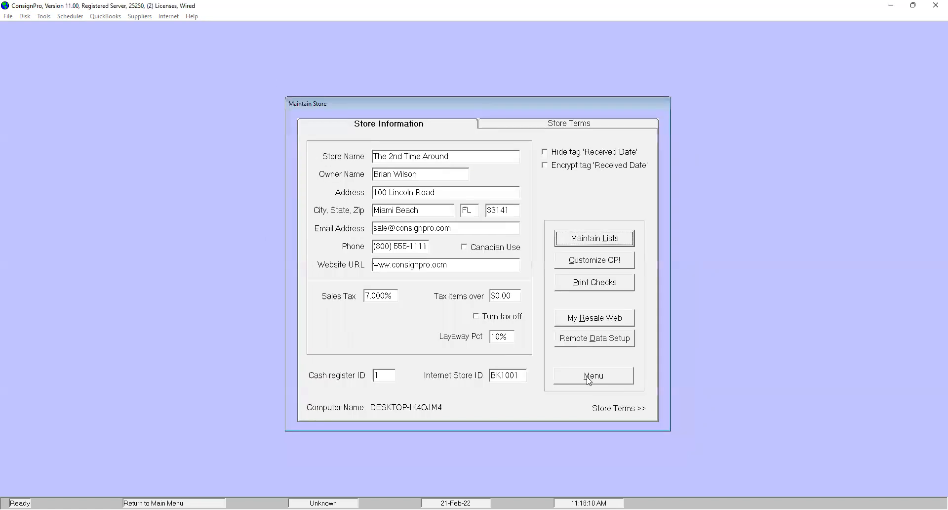
pyautogui.click(589, 380)
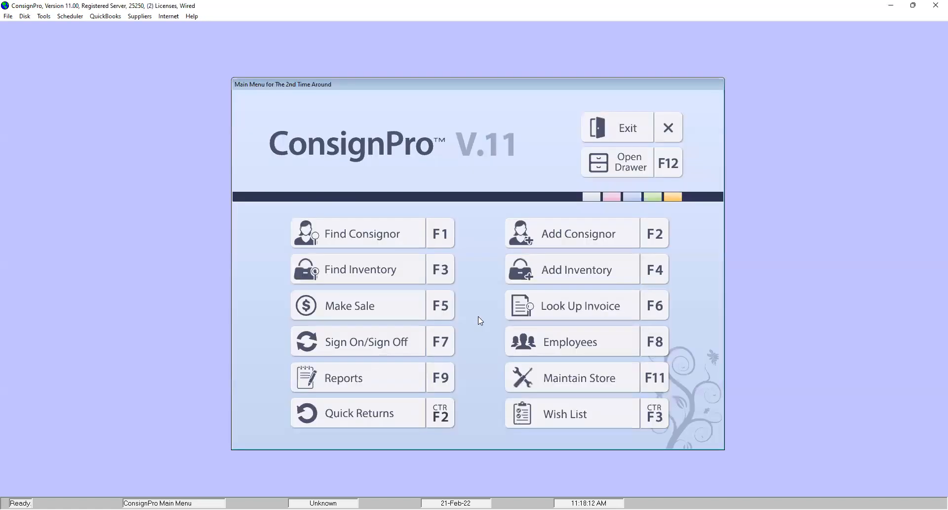